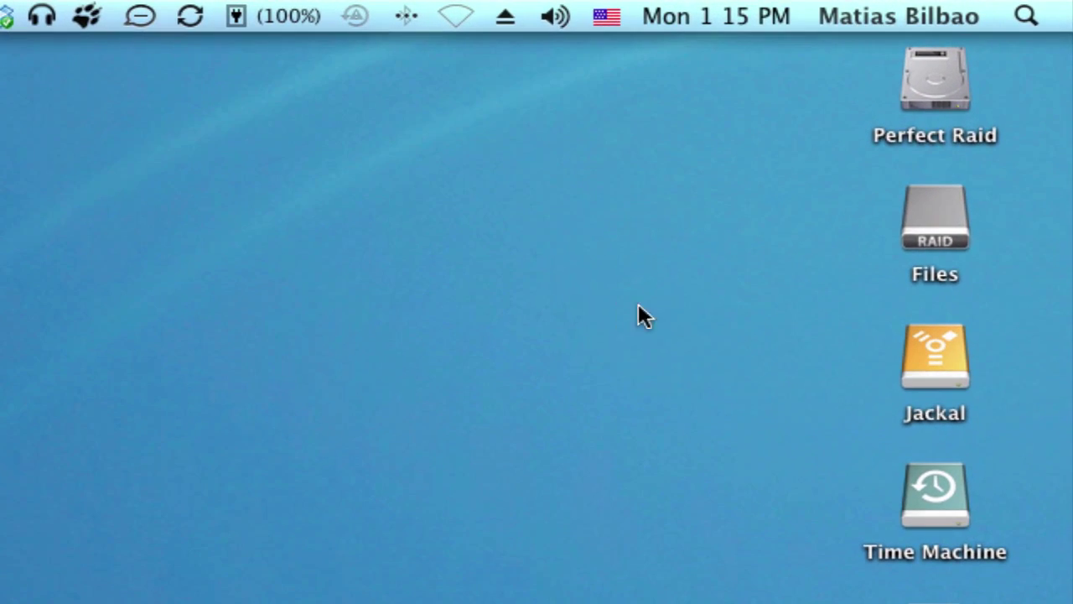
Open the Files drive, then the empty External drive (0 items, 119.47 GB available), in Finder windows
click(917, 226)
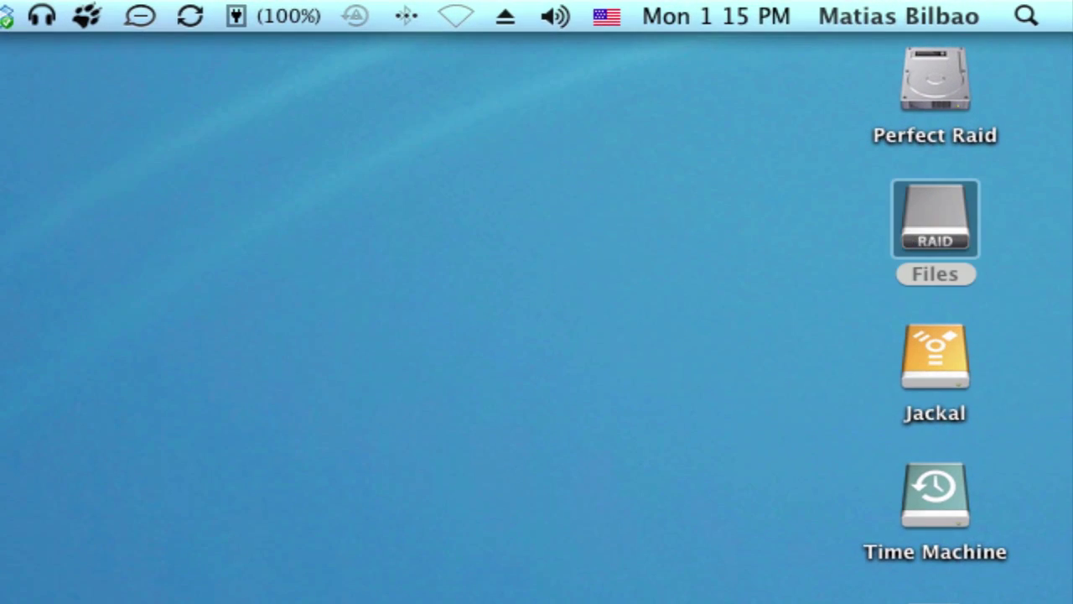
double_click(935, 220)
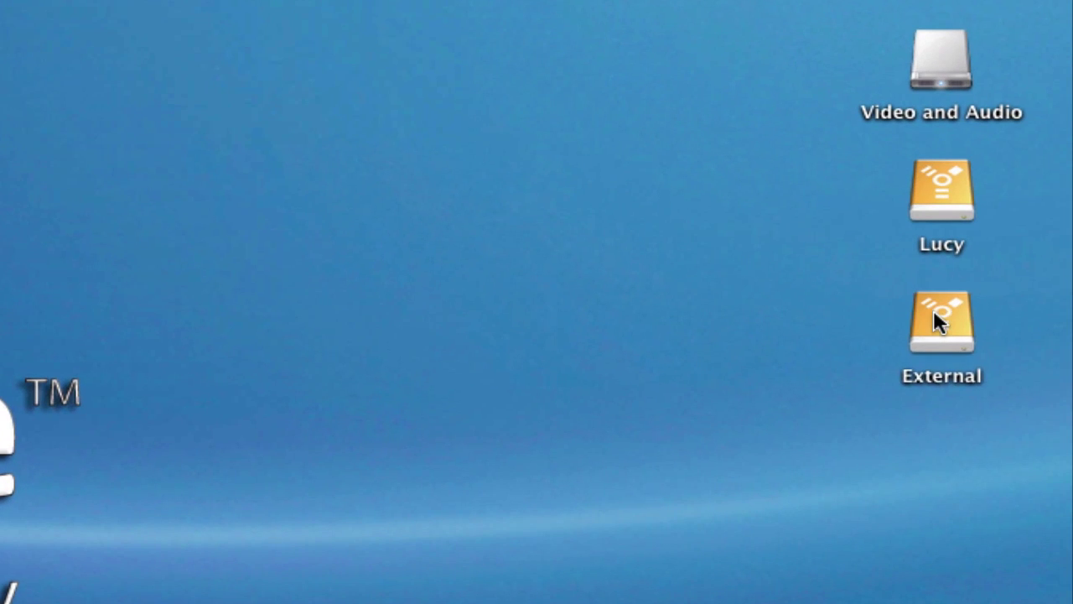
double_click(934, 310)
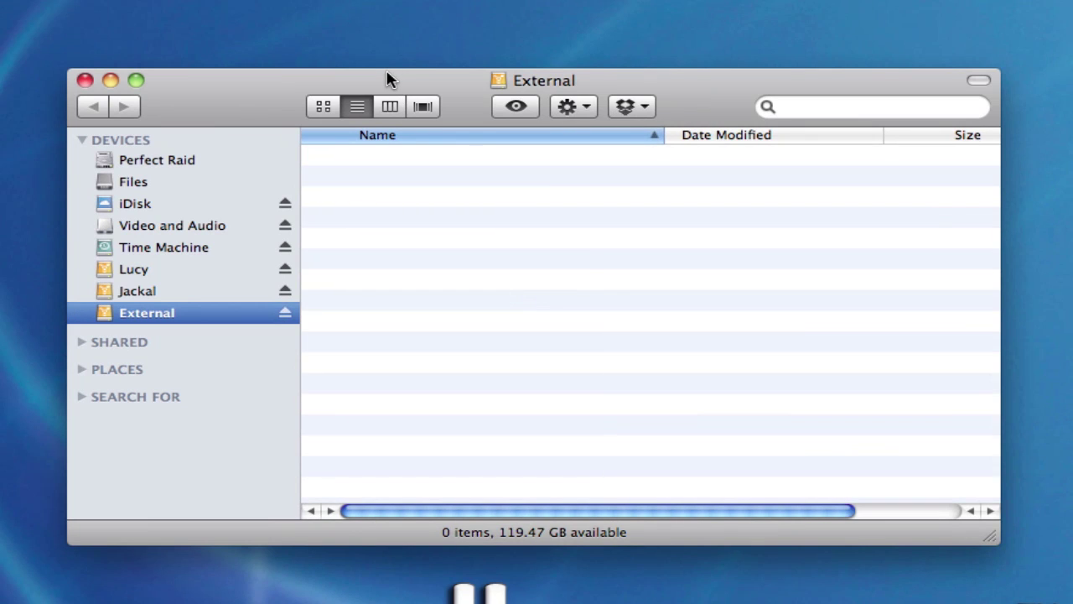
click(977, 83)
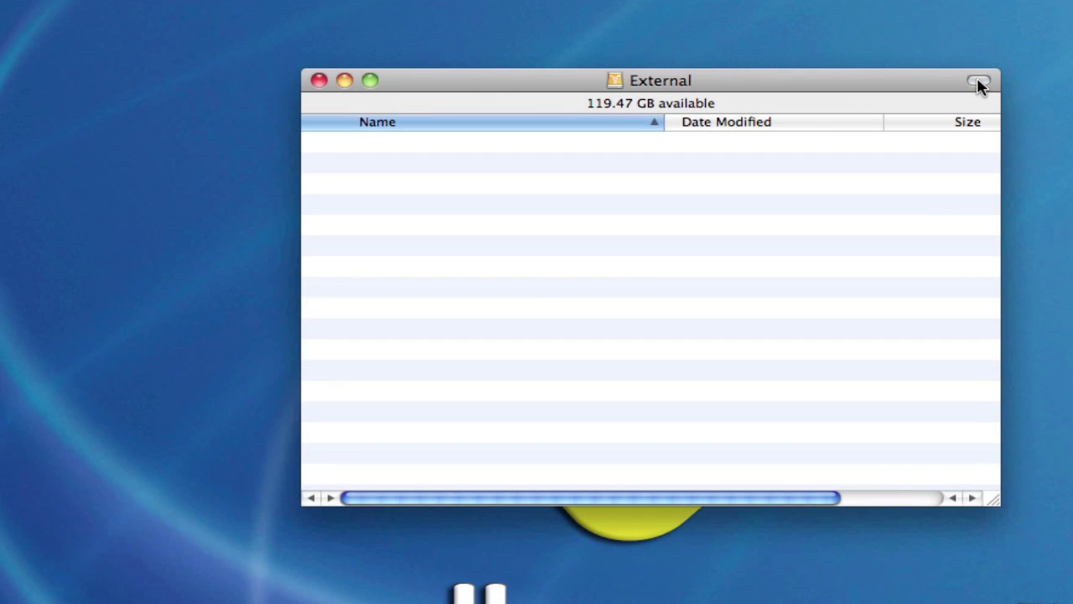
click(978, 83)
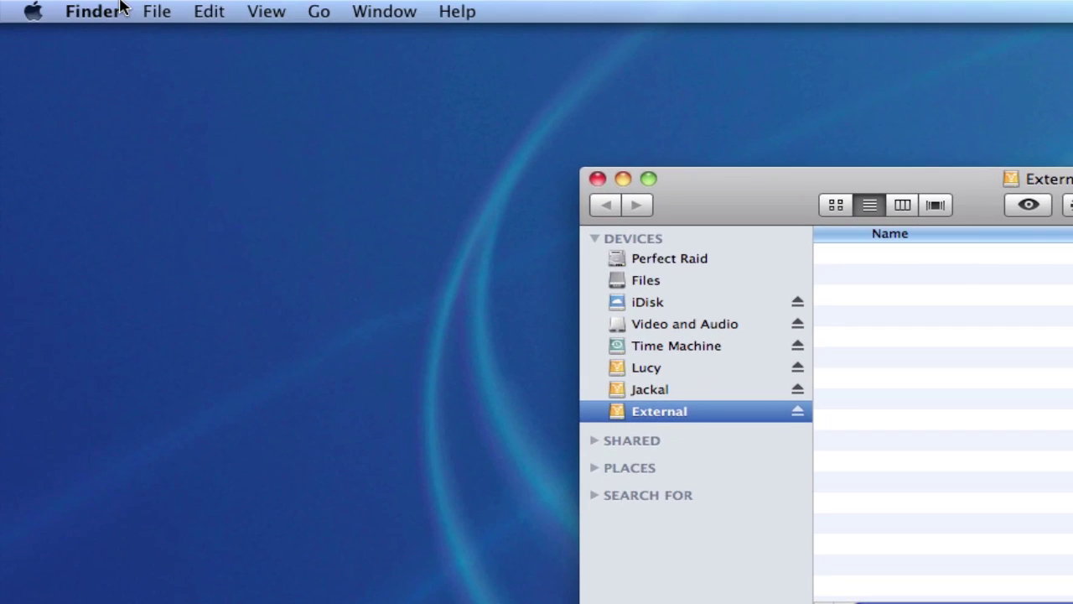
click(115, 8)
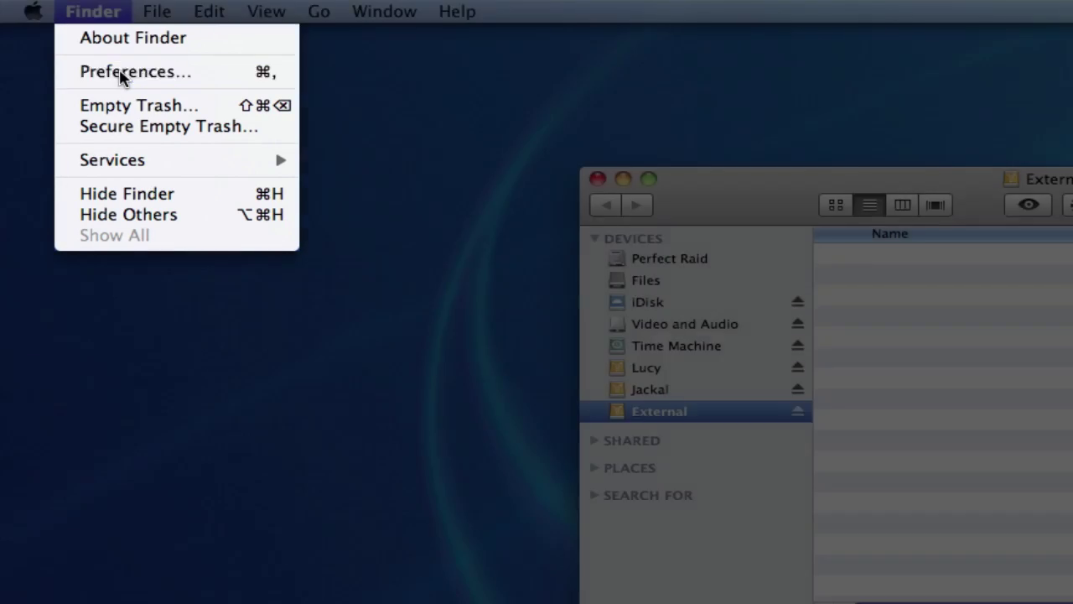
click(121, 75)
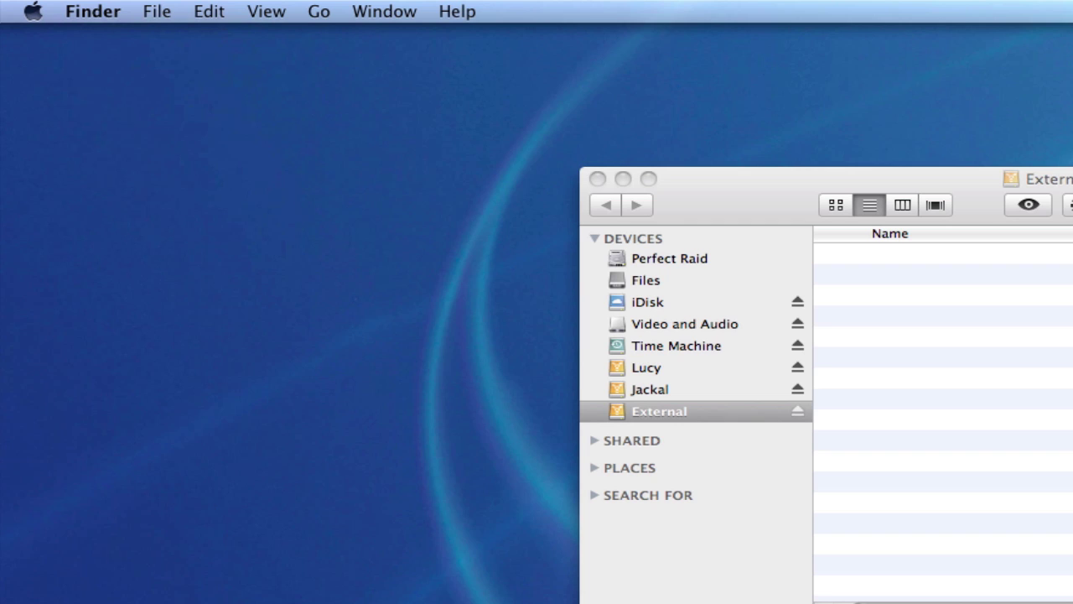
drag(339, 541, 366, 210)
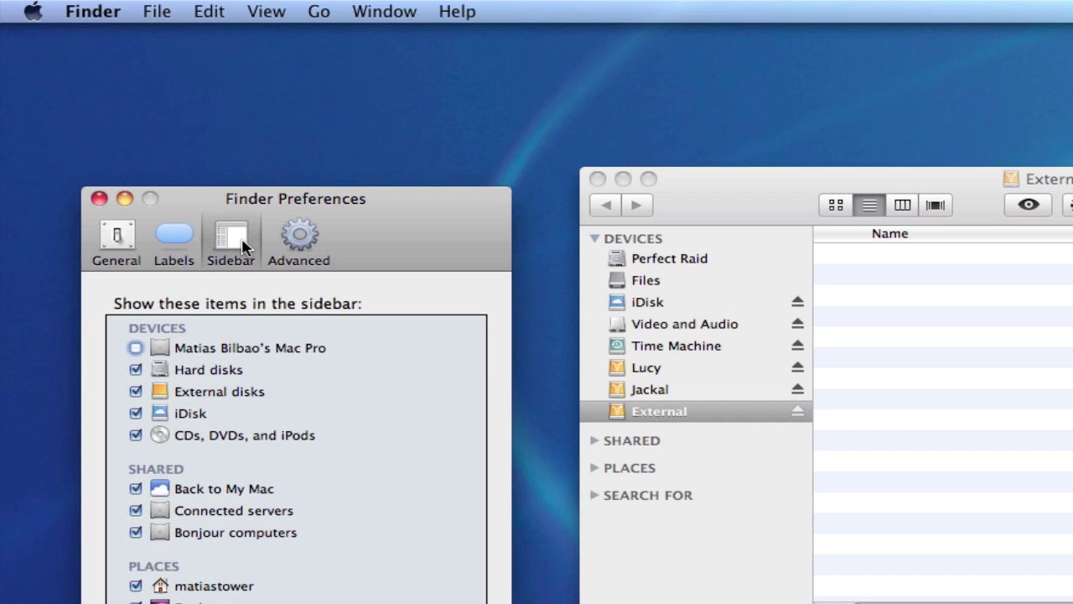
Close Finder's preferences and open Sidebar Preferences from the sidebar's context menu
click(98, 199)
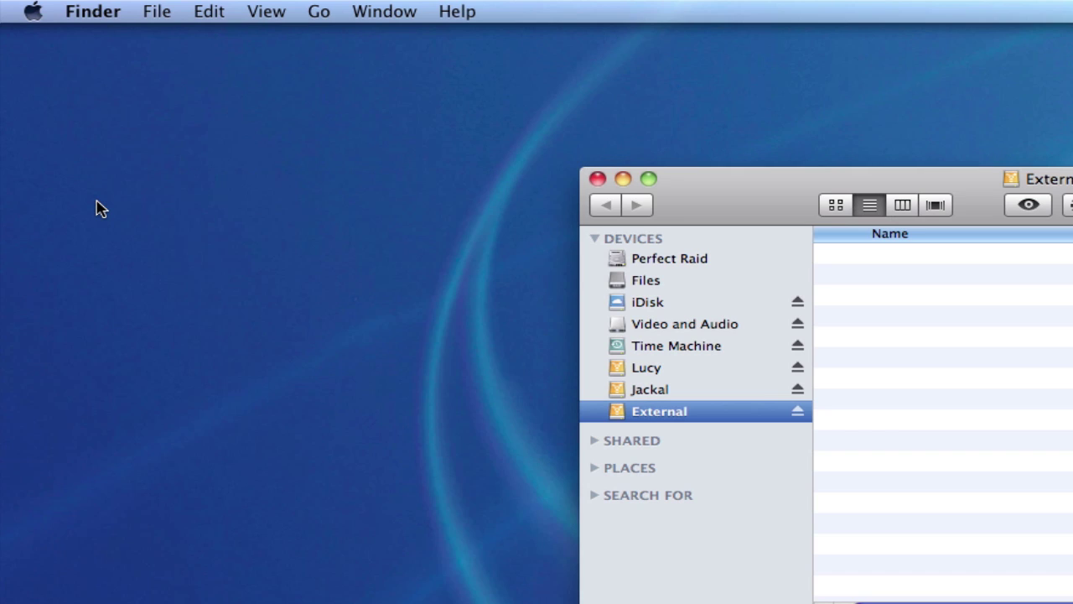
right_click(678, 540)
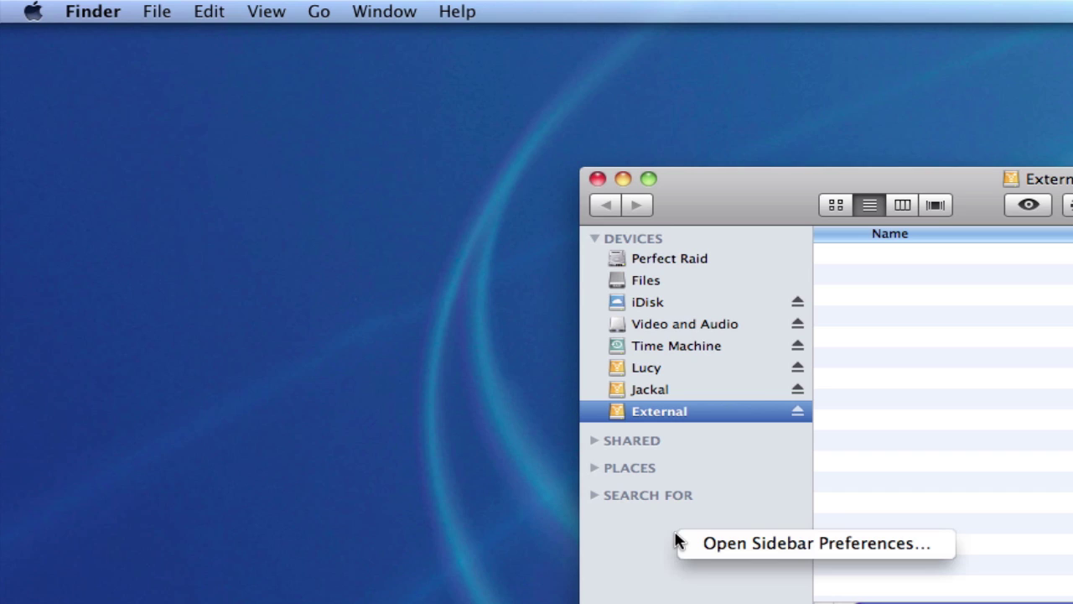
click(841, 545)
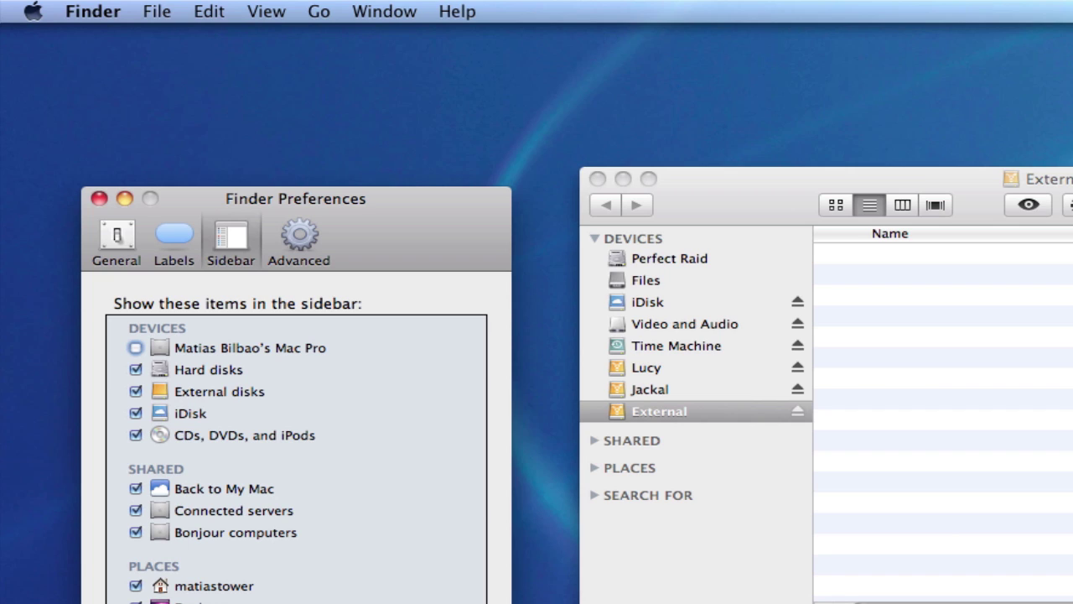
Toggle iDisk off and on twice, leaving it ticked and listed under Devices
click(136, 414)
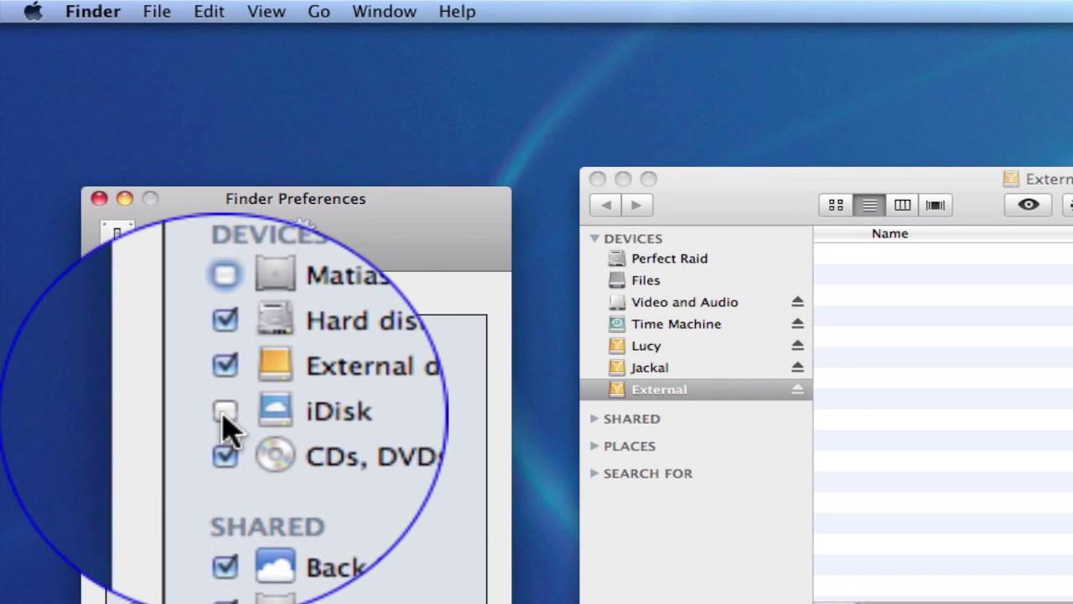
click(136, 414)
click(136, 414)
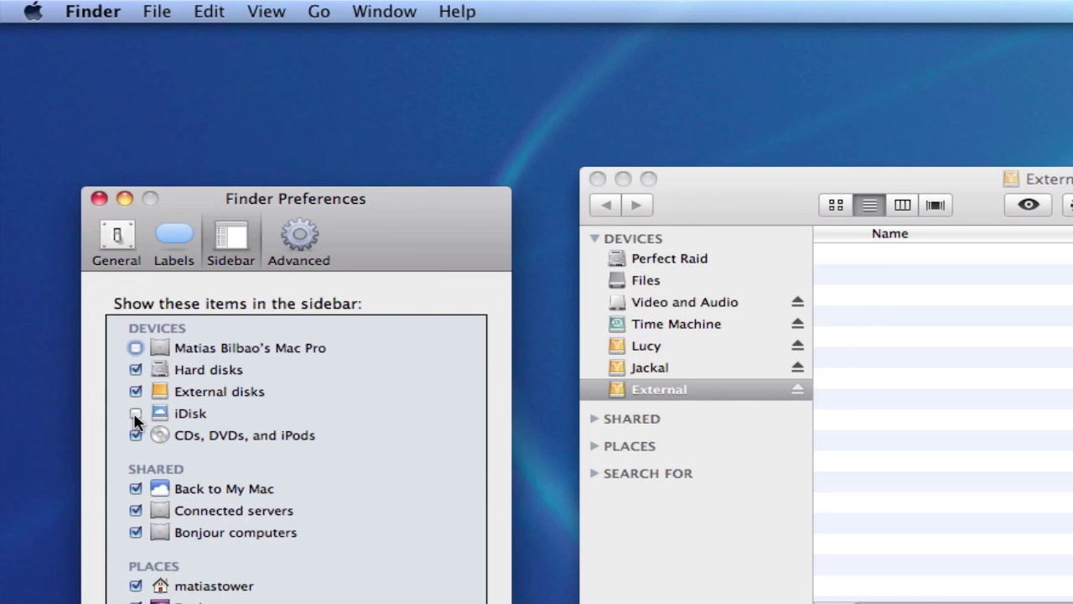
click(135, 415)
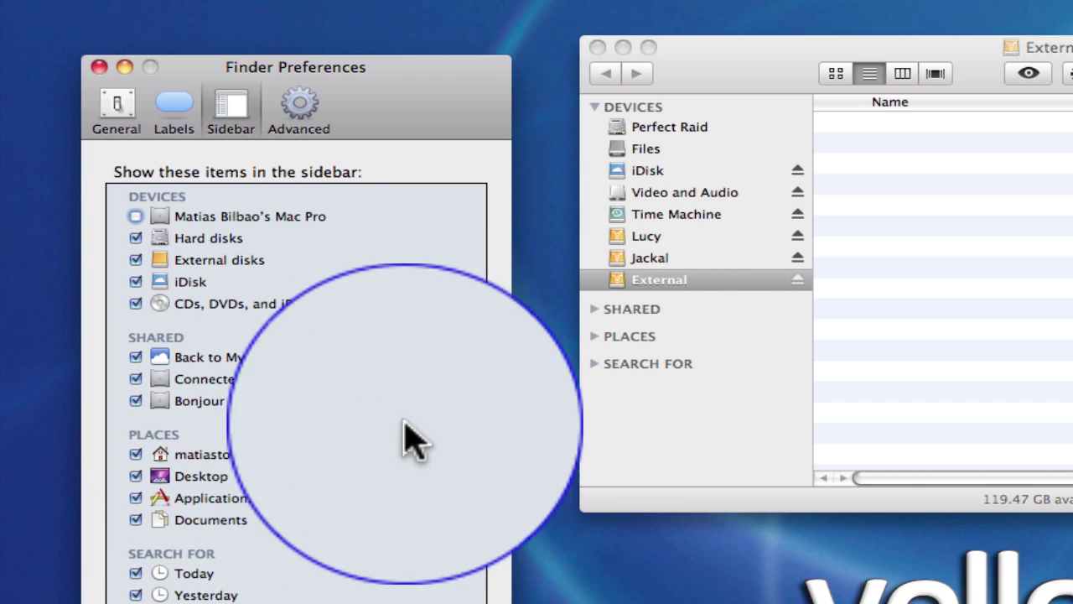
Expand Places, uncheck and recheck the home folder, and drag it above temp
click(592, 336)
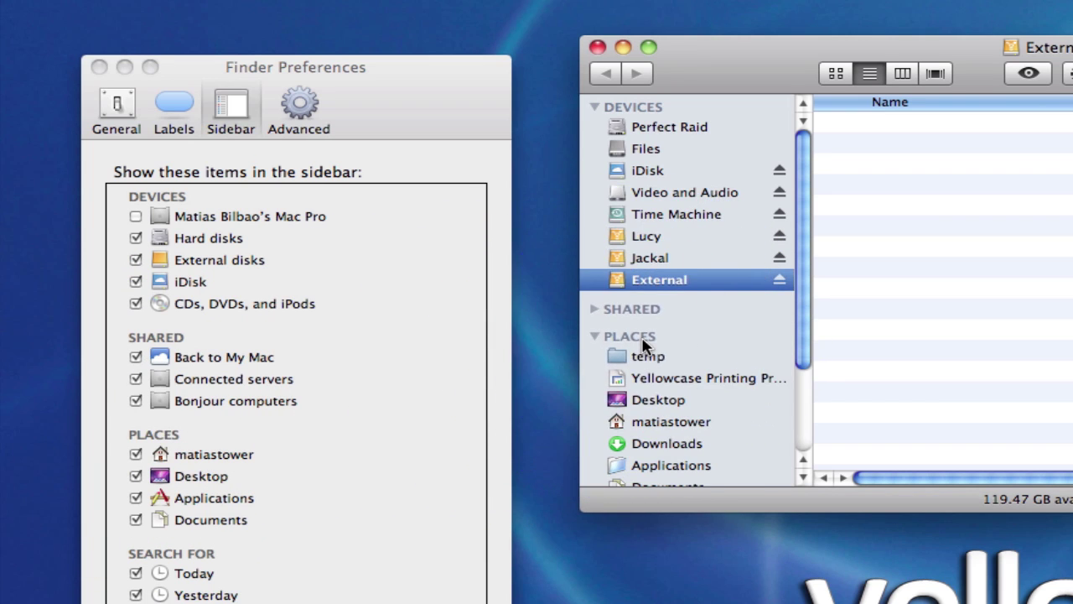
drag(810, 338, 802, 417)
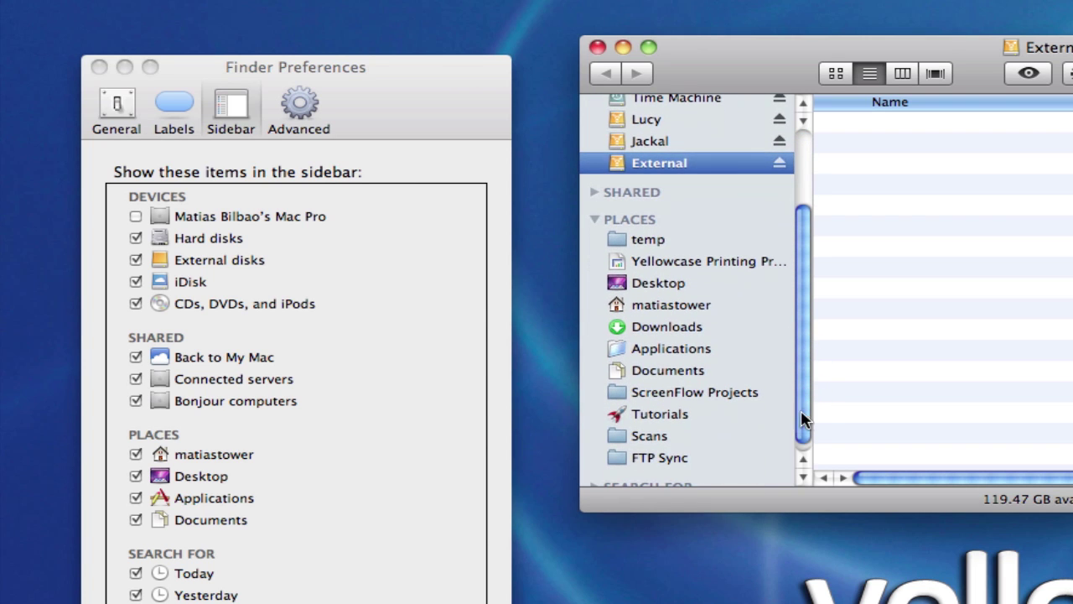
click(136, 455)
click(135, 455)
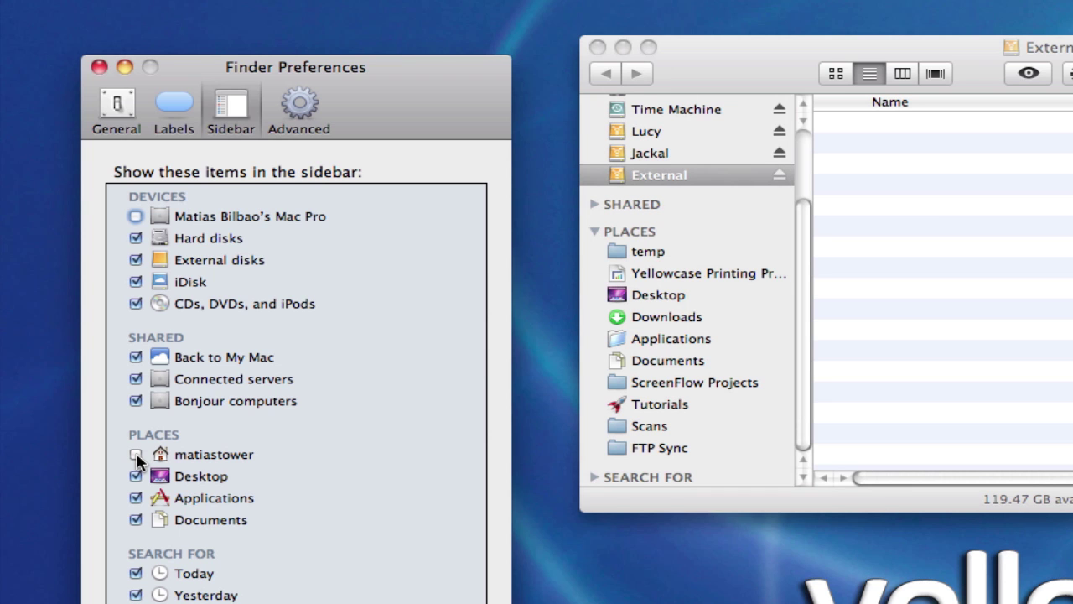
click(135, 454)
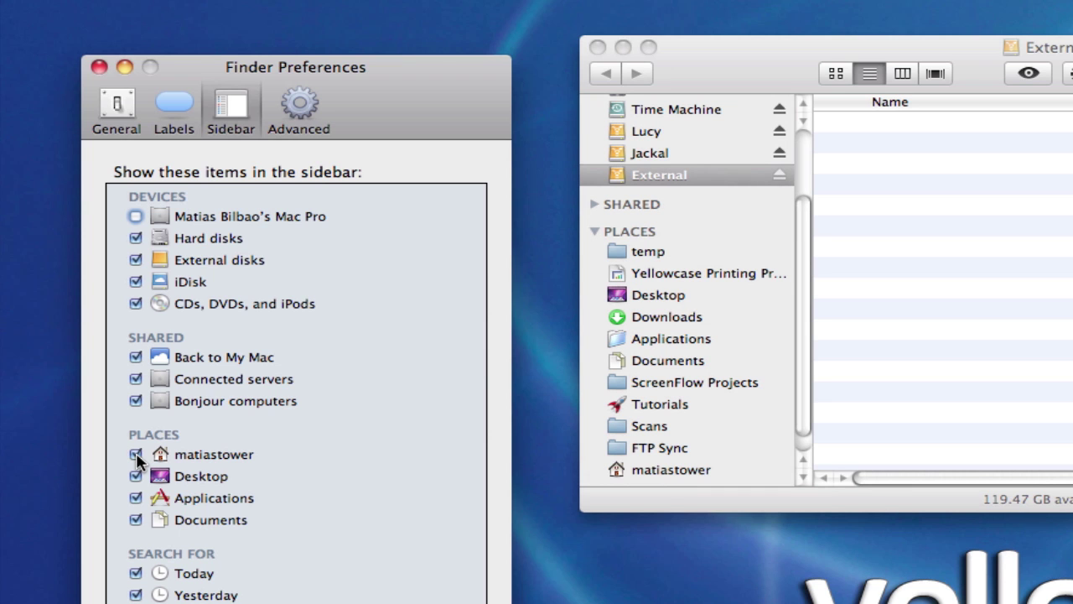
click(814, 364)
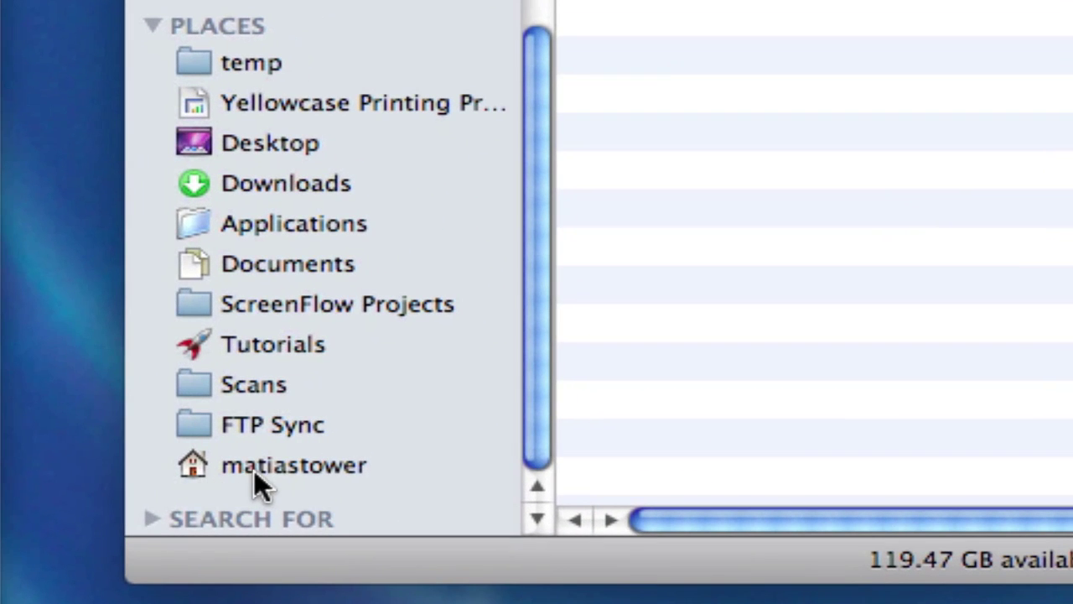
drag(335, 469, 338, 58)
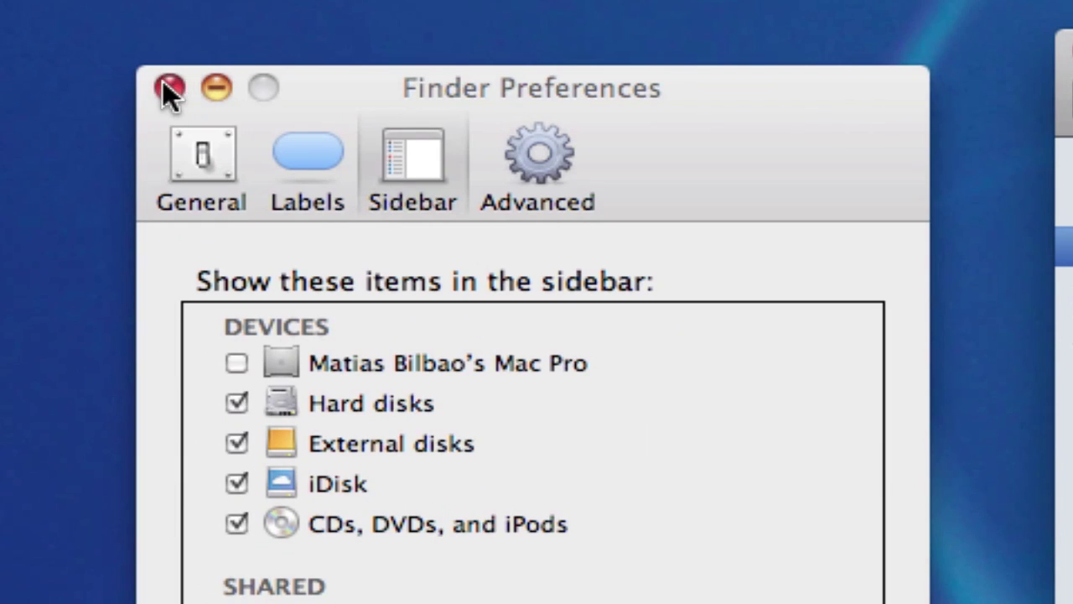
Show the home folder's contents, then add Eiffel Management to Places and remove it again
click(168, 88)
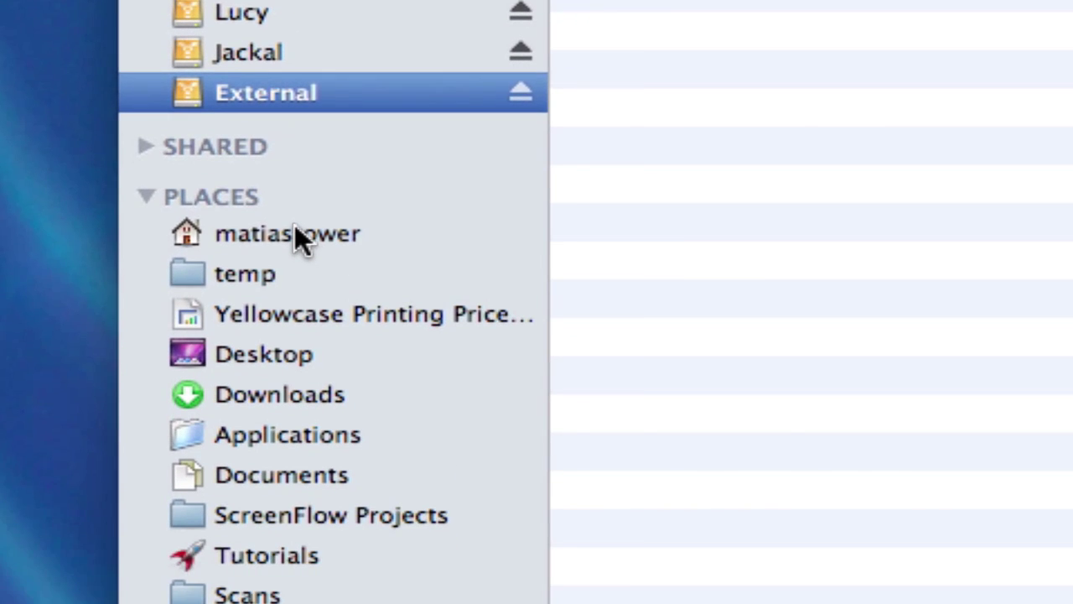
click(297, 595)
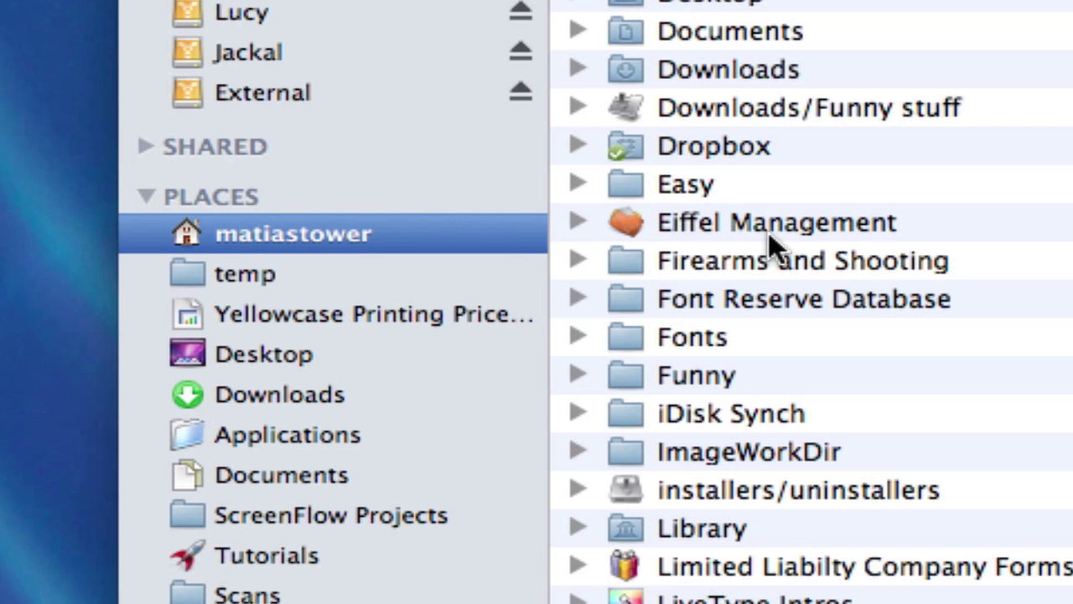
drag(808, 232, 322, 256)
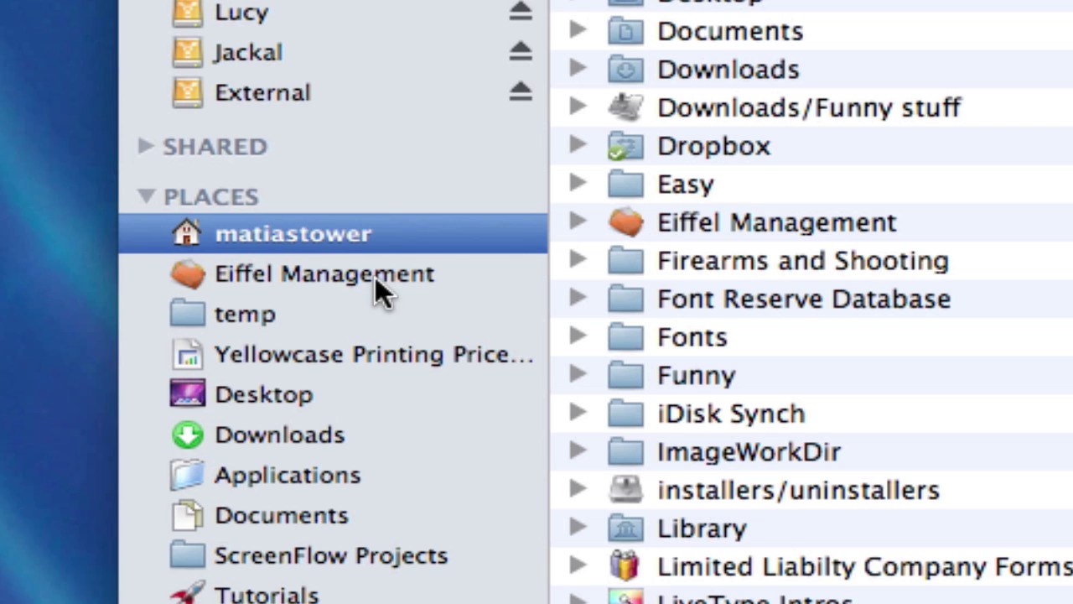
drag(374, 277, 2, 277)
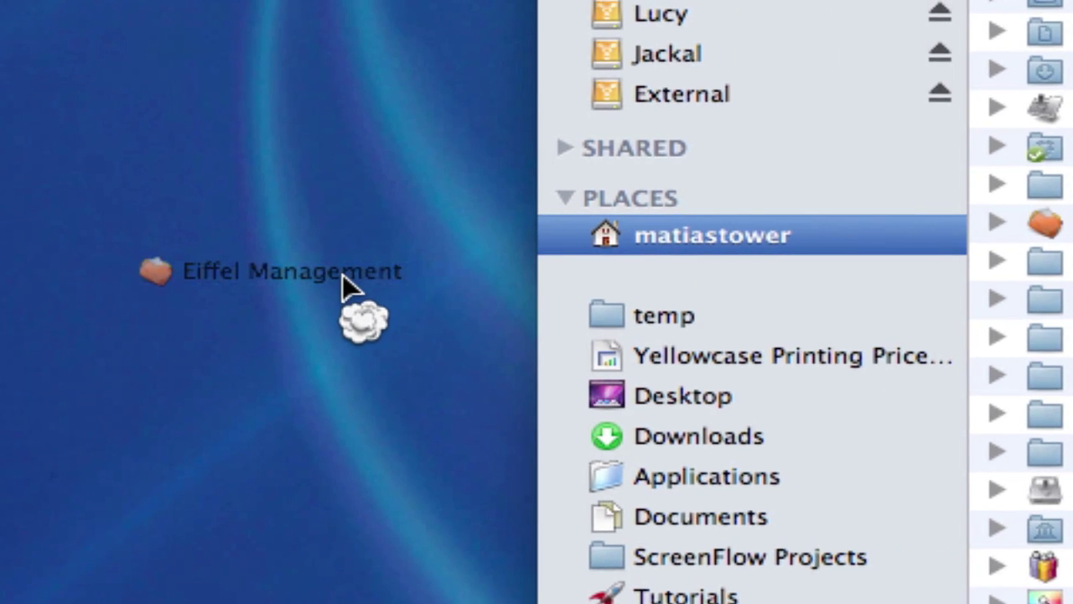
drag(341, 276, 341, 275)
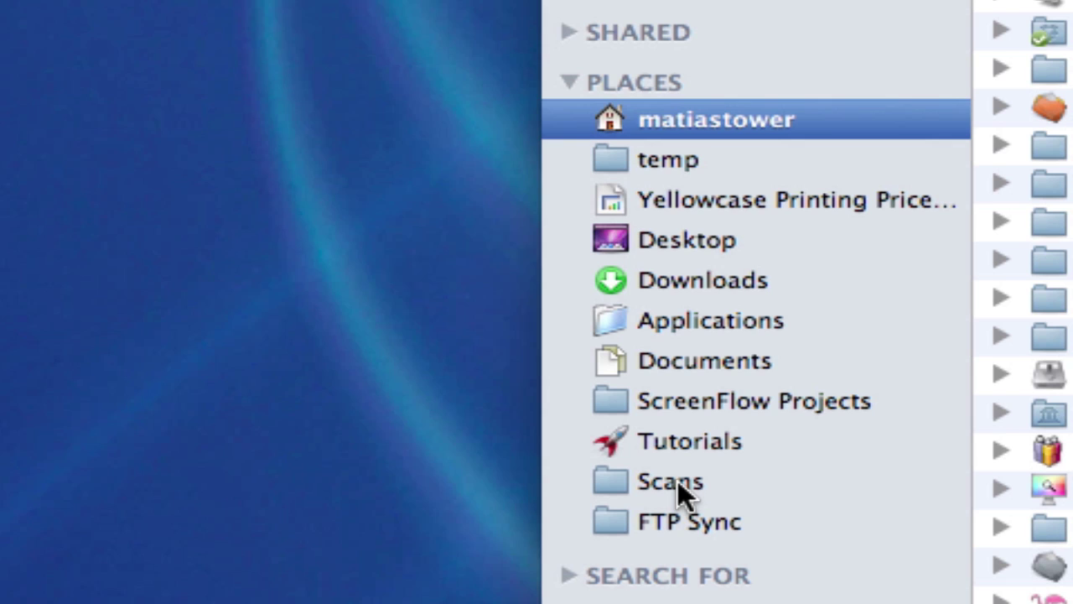
Add the Scans folder to Places between Tutorials and FTP Sync
drag(678, 481, 144, 382)
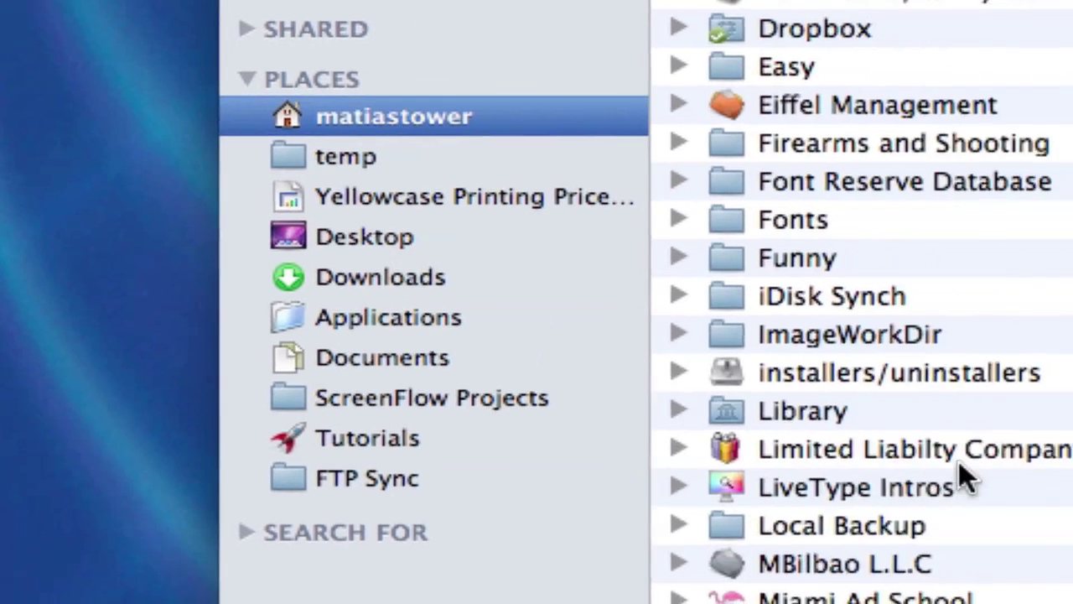
scroll(959, 460, down, 10)
scroll(779, 441, down, 5)
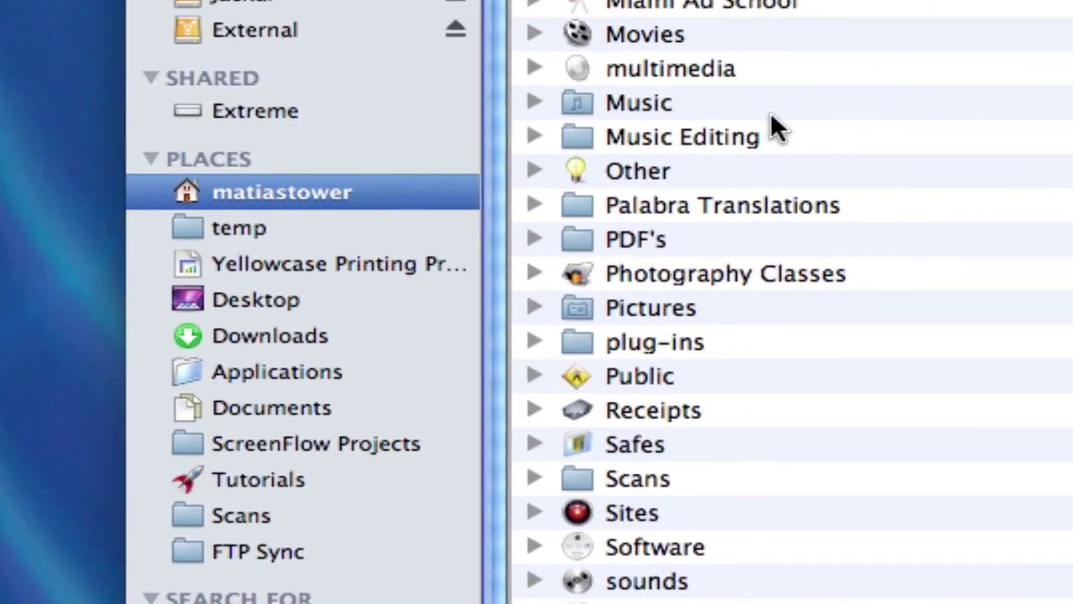
click(640, 173)
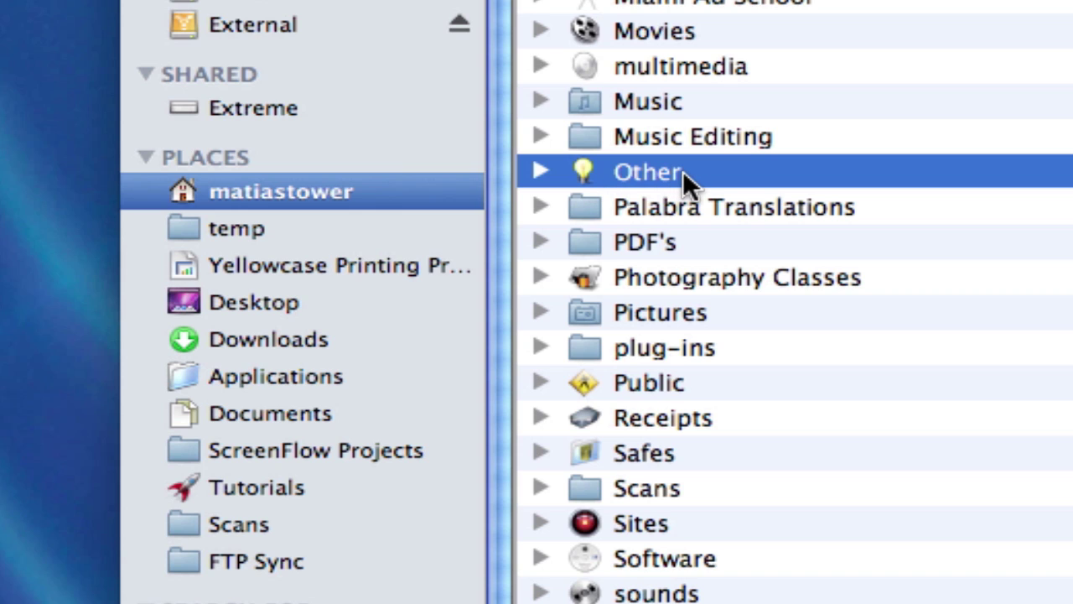
drag(682, 169, 292, 209)
scroll(695, 290, down, 1)
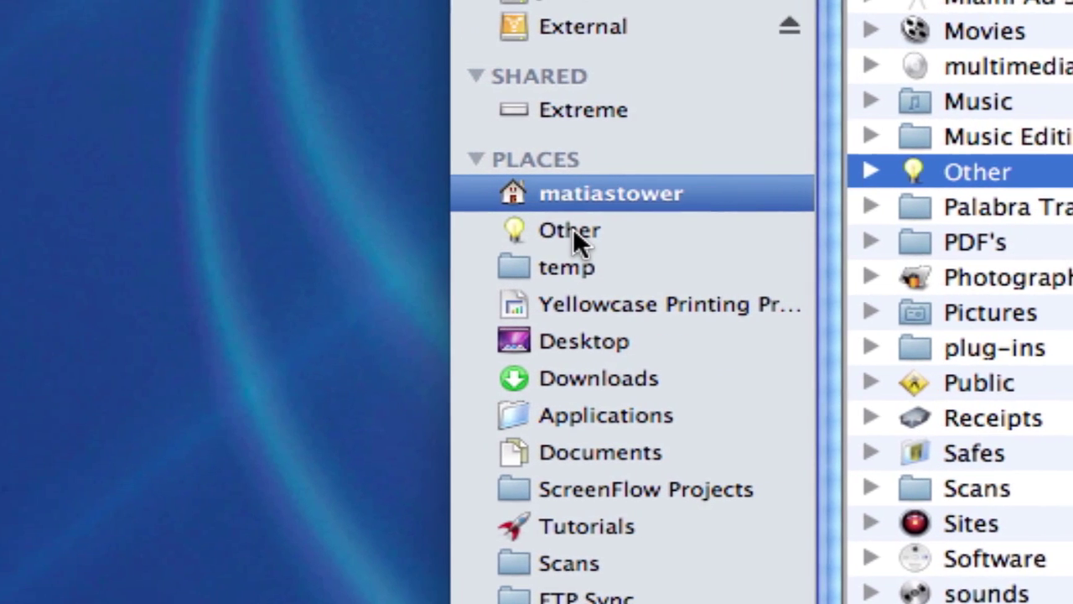
drag(573, 228, 318, 224)
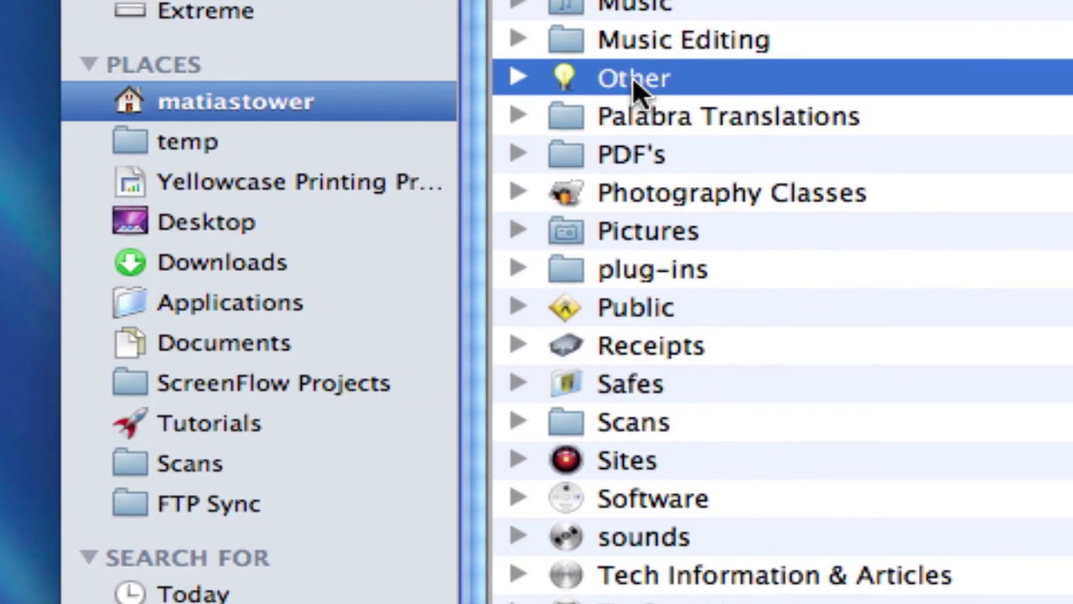
Drag the Other folder onto Documents in the sidebar, where it joins Palm and Portfolio
drag(633, 78, 211, 355)
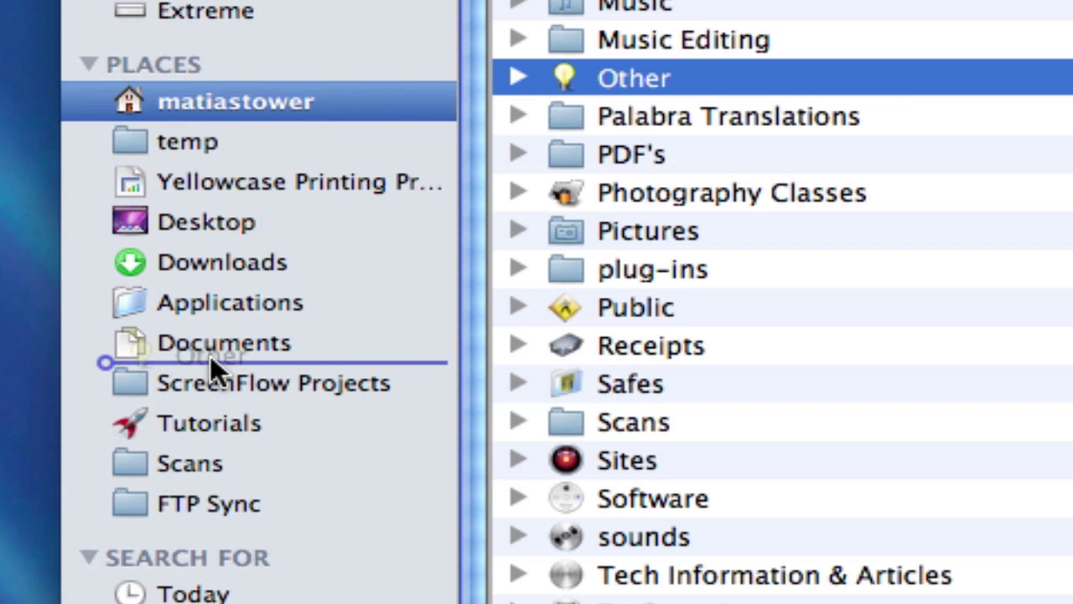
drag(210, 355, 215, 342)
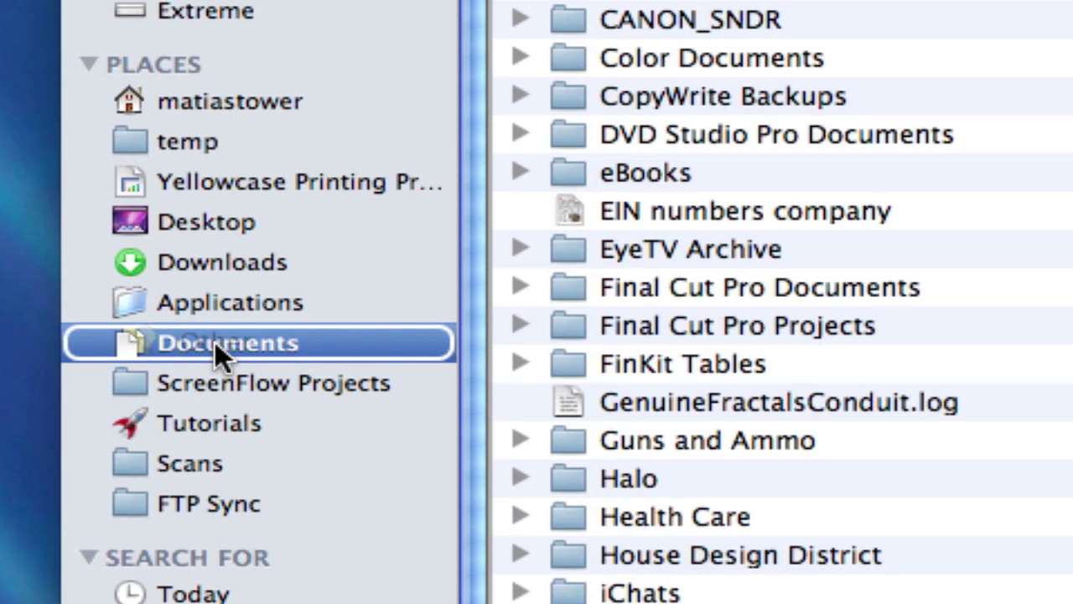
drag(215, 342, 215, 342)
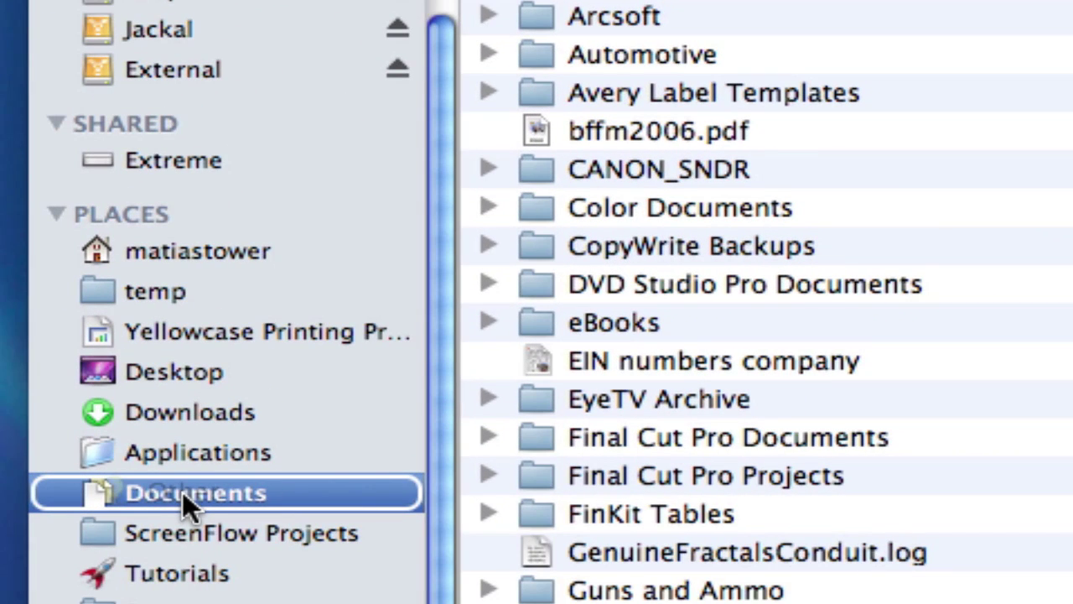
drag(182, 491, 185, 491)
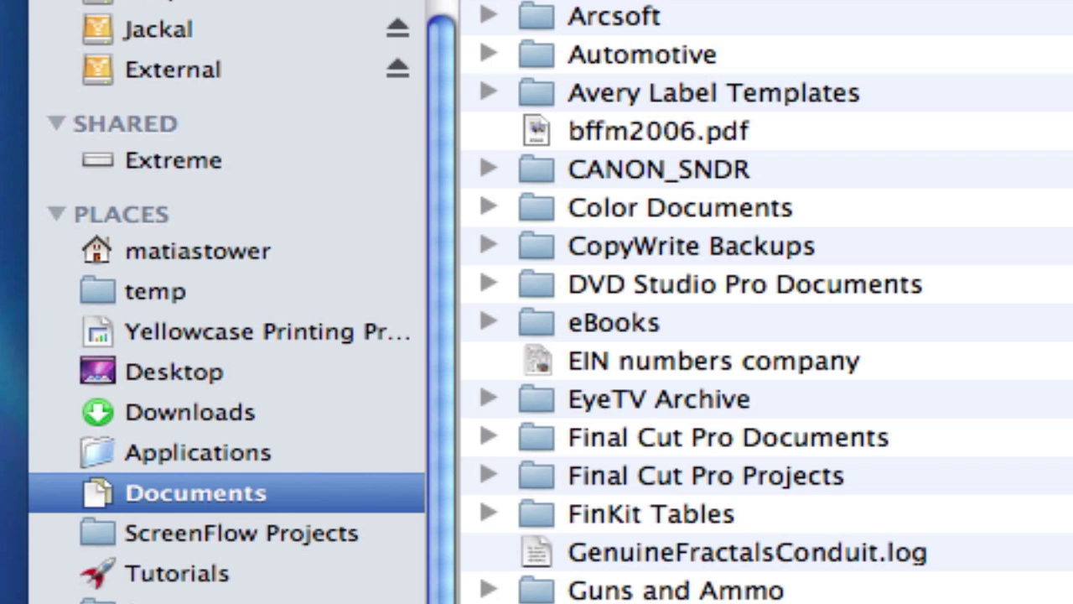
scroll(766, 302, down, 20)
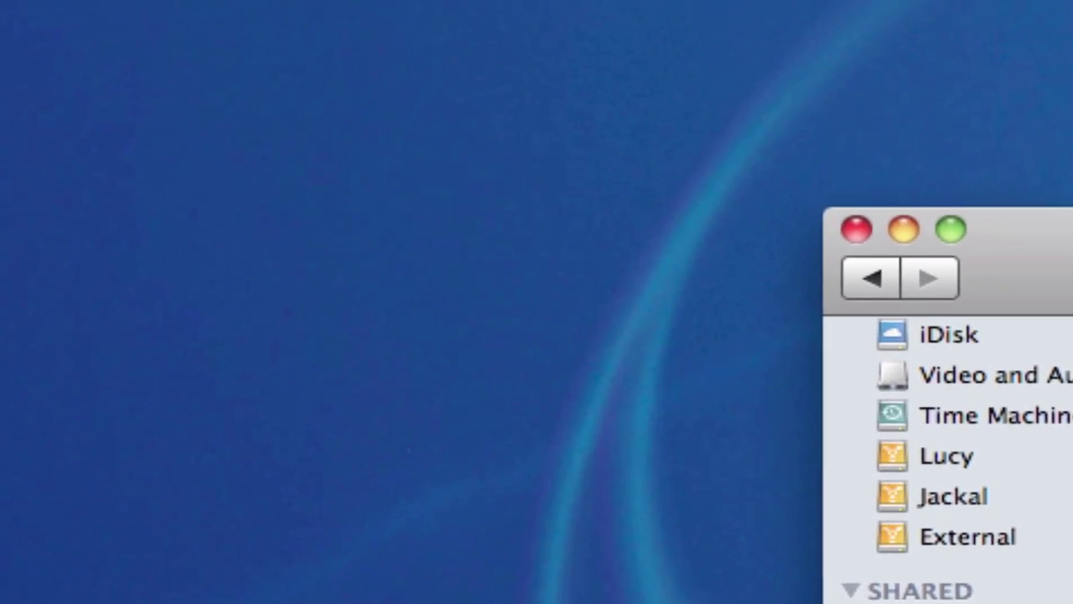
Undo the move of 'Other' from the Edit menu and show the home folder's contents again
click(324, 31)
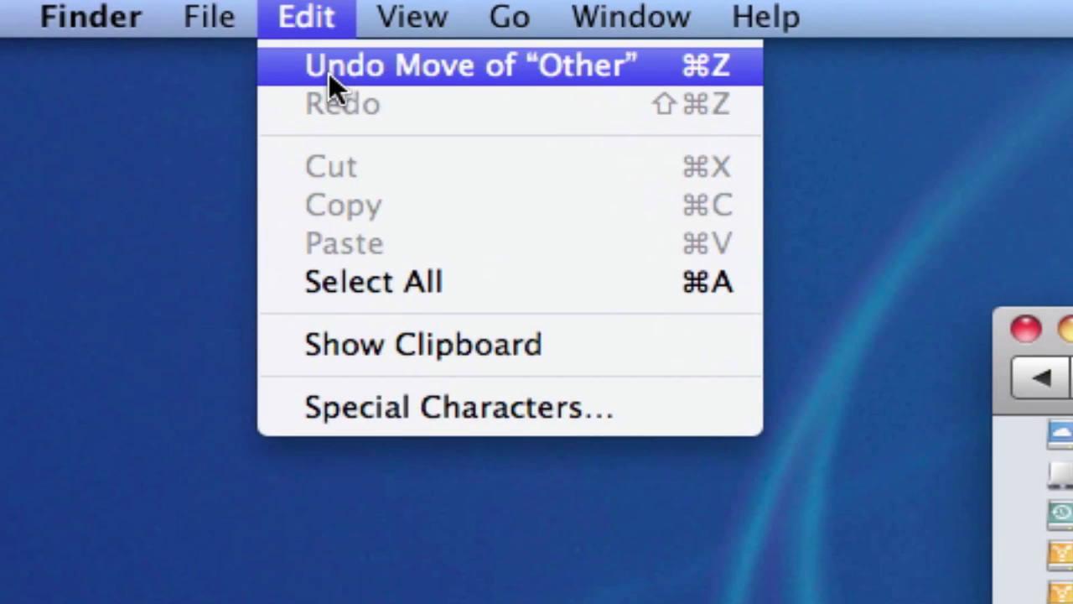
click(330, 76)
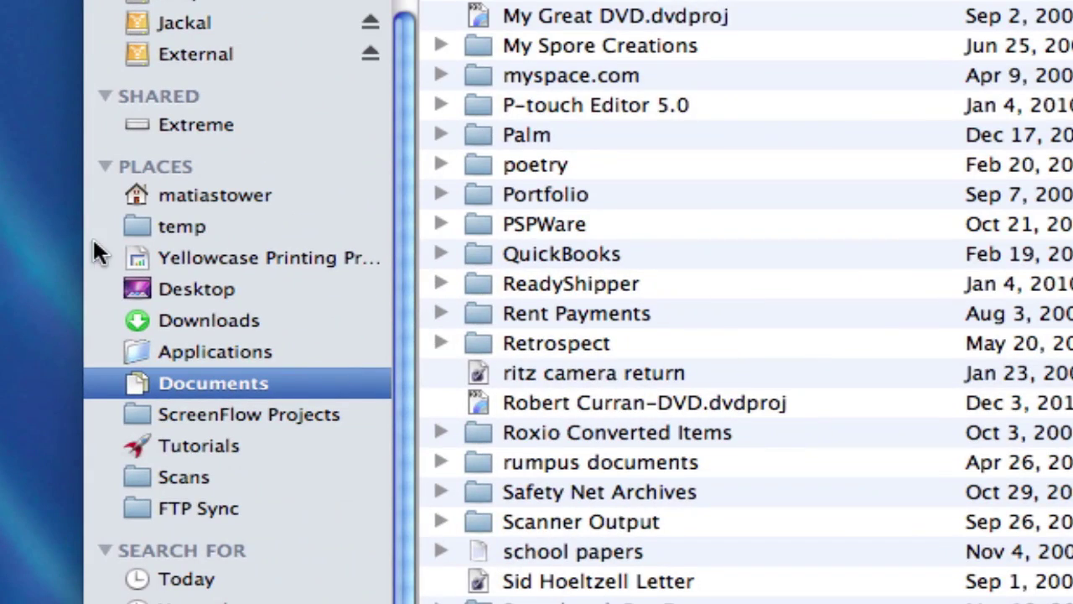
click(216, 195)
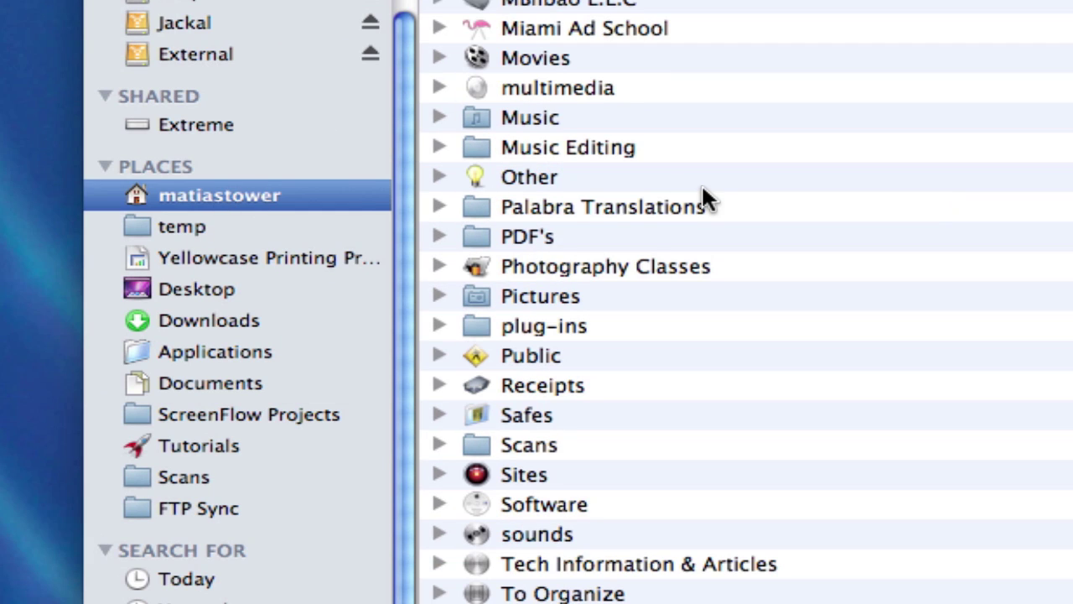
Drag the Other folder into Places, dropping it between temp and Yellowcase Printing
right_click(545, 179)
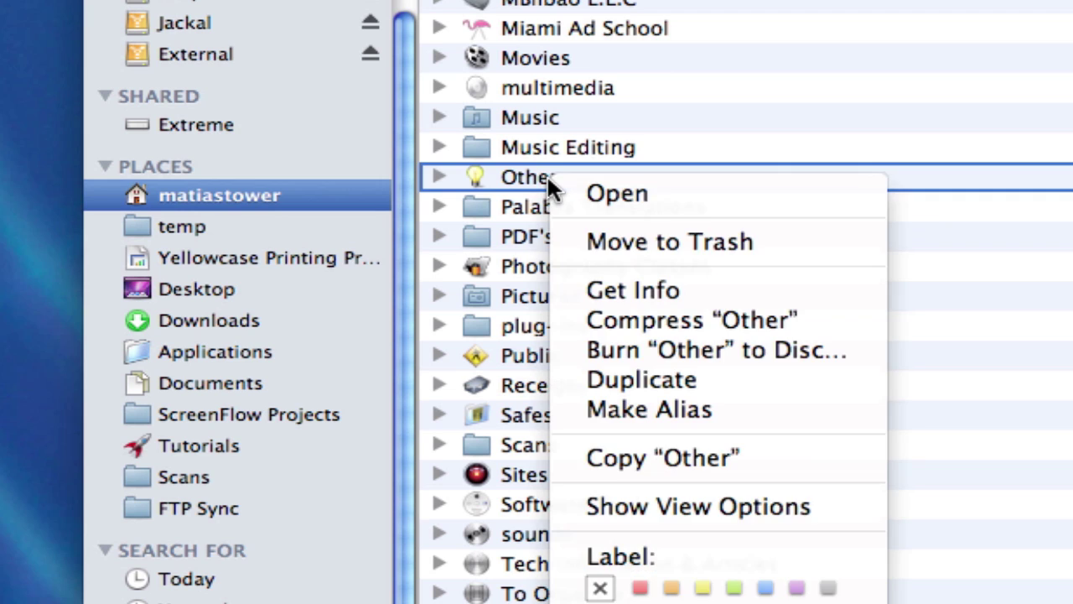
click(497, 180)
drag(523, 178, 207, 243)
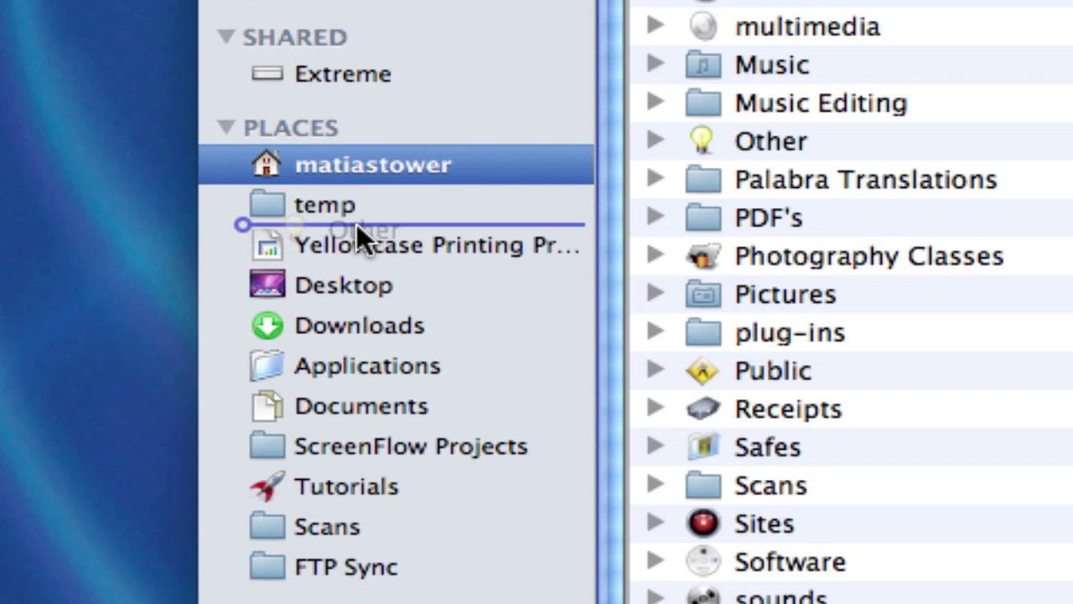
drag(357, 224, 358, 229)
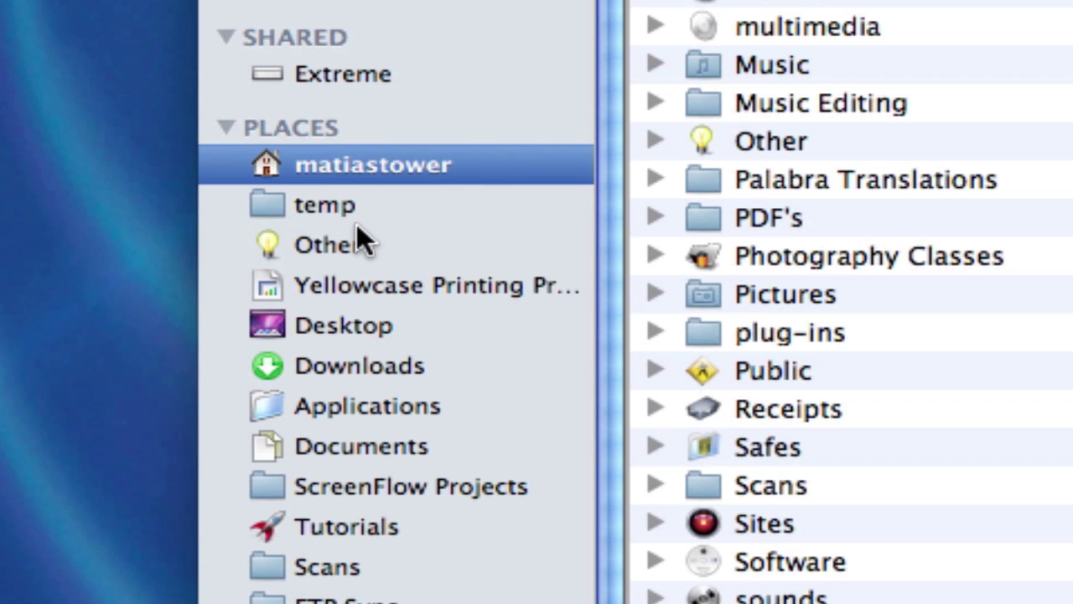